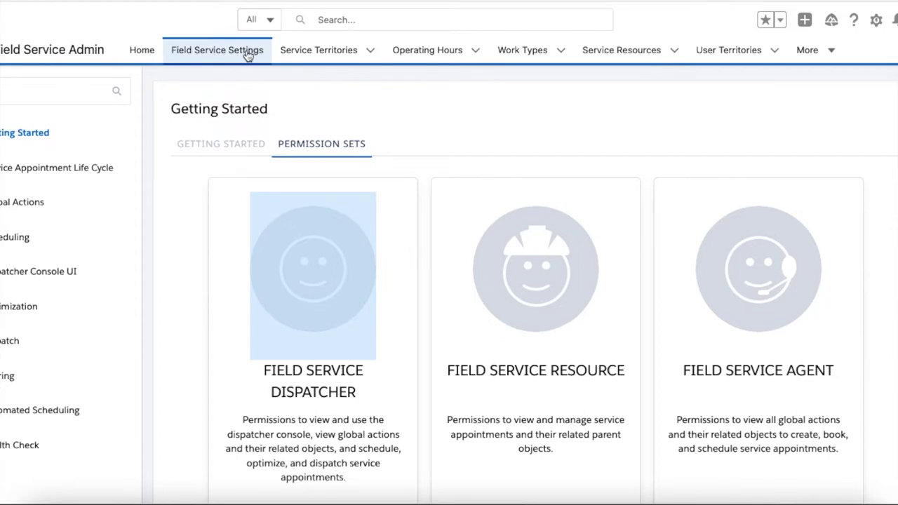
- Scroll through the permission set cards to check which ones are up to date
scroll(443, 213, "down", 5)
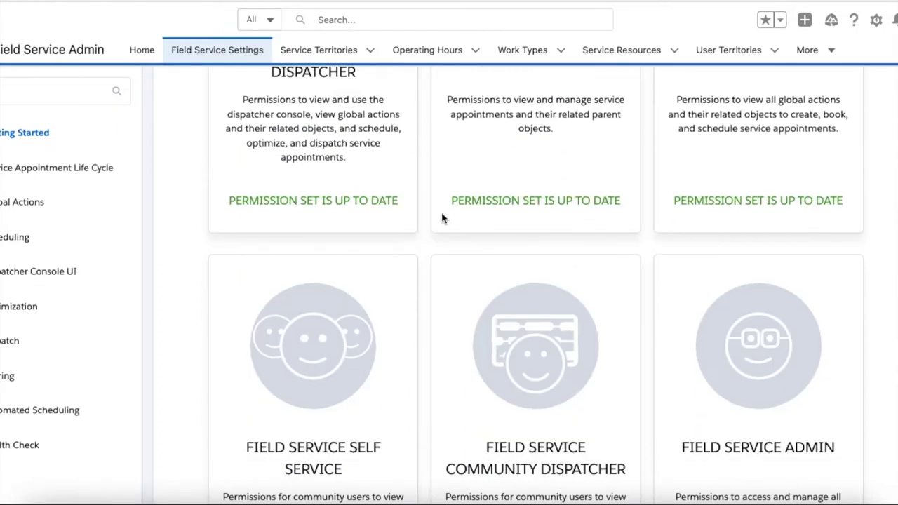
scroll(780, 242, "down", 4)
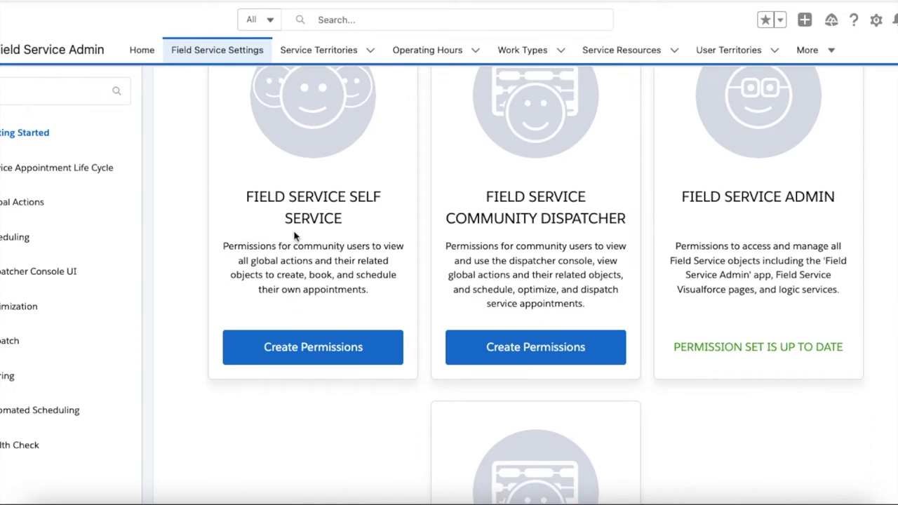
scroll(436, 237, "down", 4)
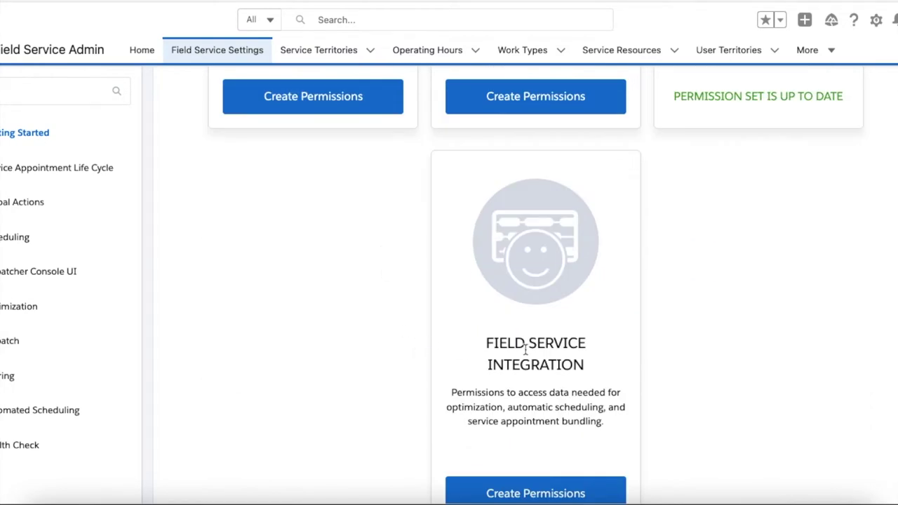
scroll(505, 298, "up", 2)
scroll(457, 210, "up", 1)
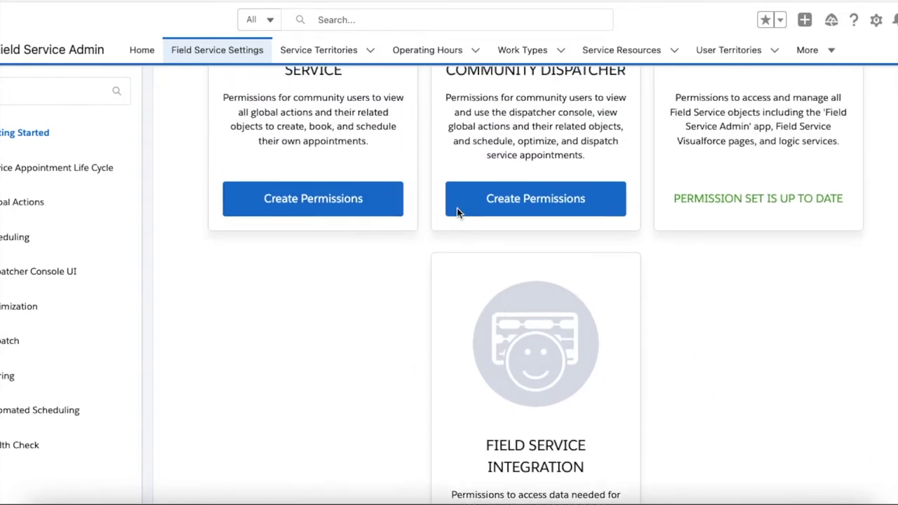
scroll(456, 210, "up", 1)
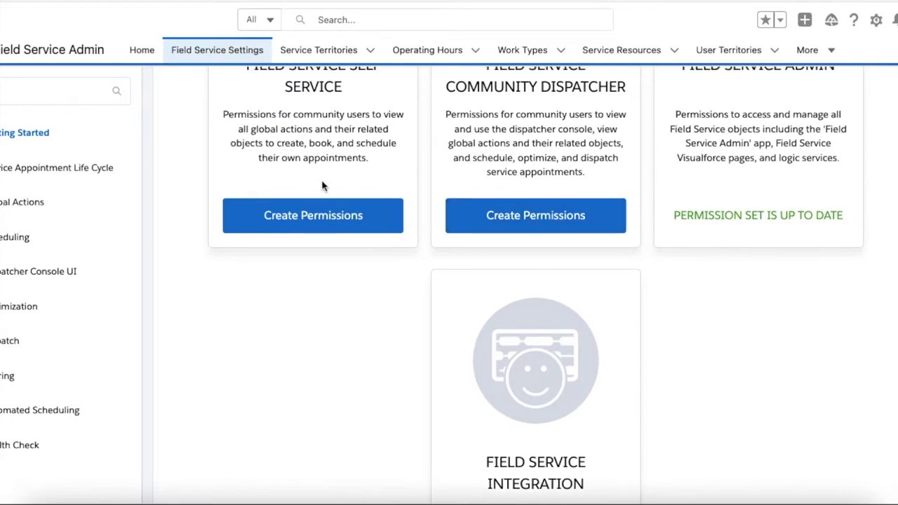
scroll(526, 293, "down", 4)
scroll(525, 293, "up", 7)
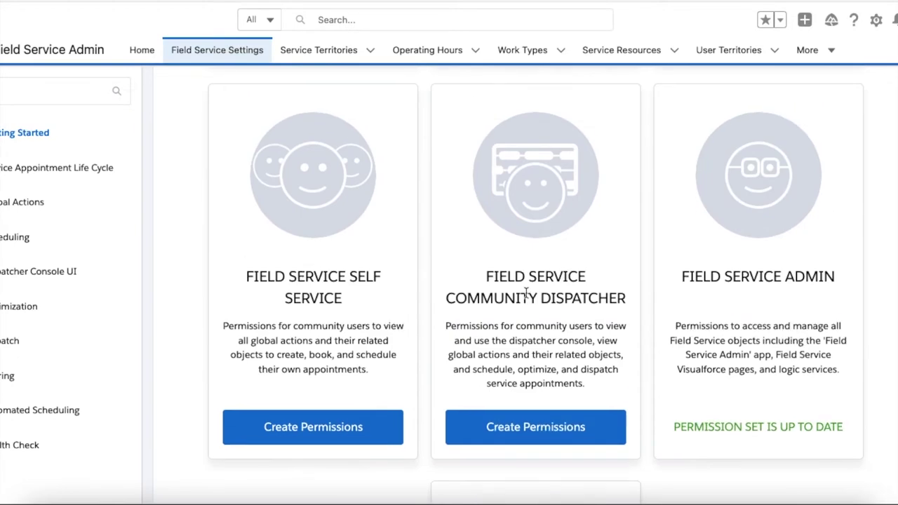
scroll(525, 295, "up", 2)
scroll(525, 298, "up", 2)
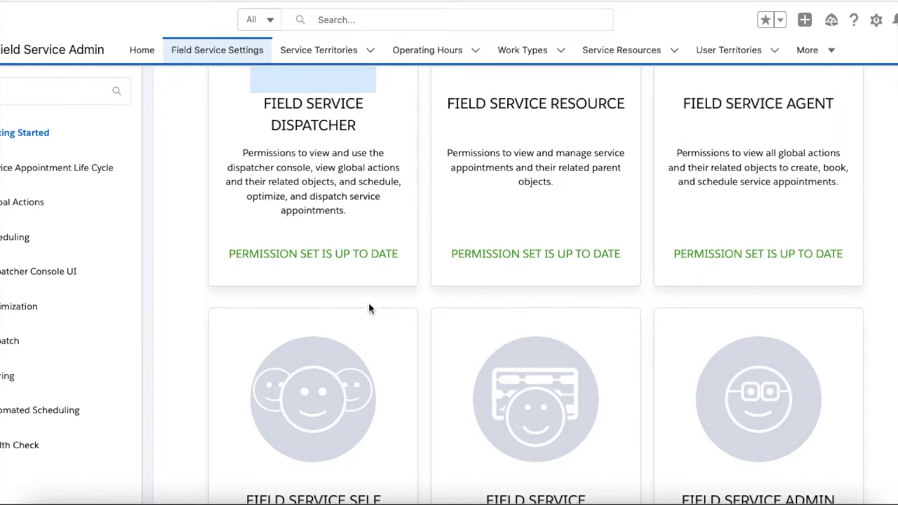
scroll(364, 306, "up", 1)
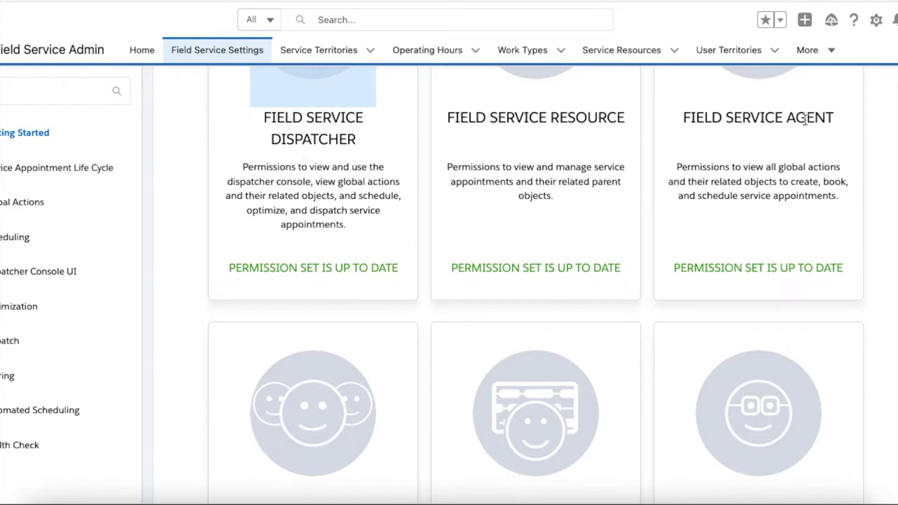
scroll(831, 190, "down", 4)
scroll(772, 279, "down", 5)
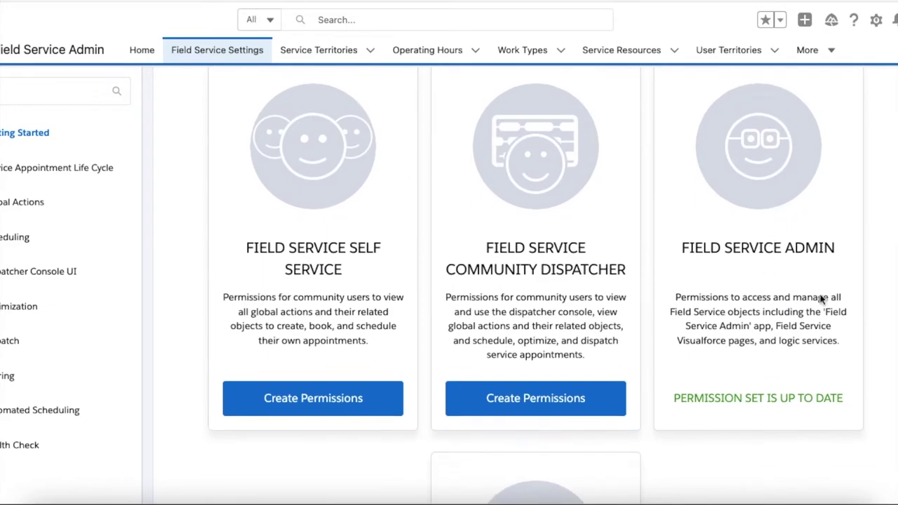
scroll(729, 191, "down", 3)
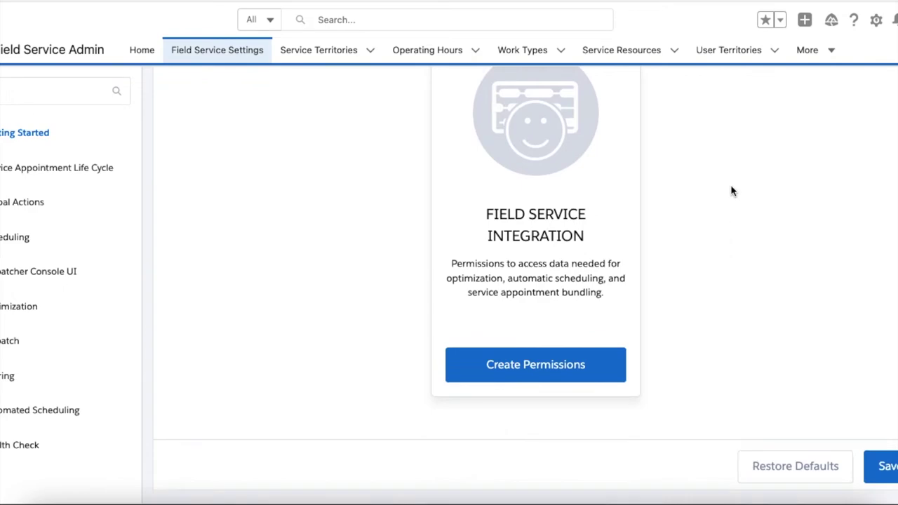
scroll(733, 168, "up", 5)
scroll(734, 220, "down", 5)
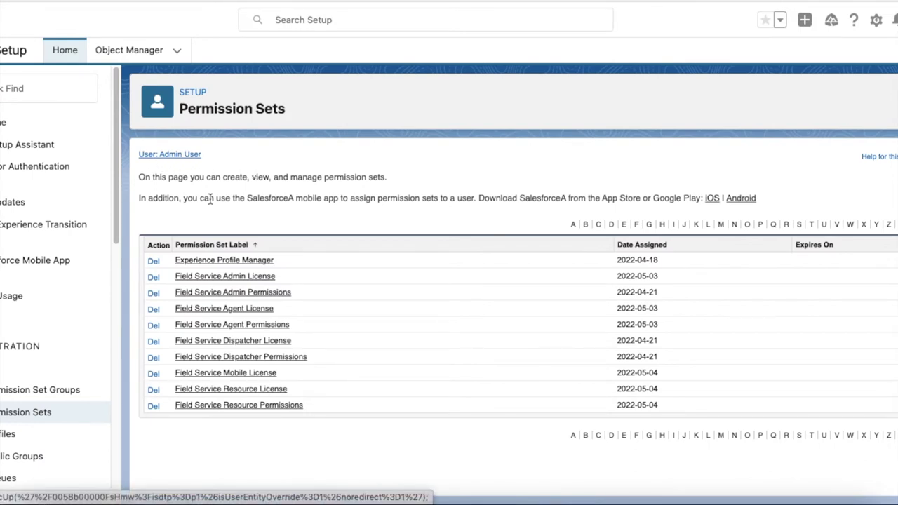
- Select the Field Service Resource rows in the admin user's assigned permission sets list
left_click_drag(320, 400, 178, 279)
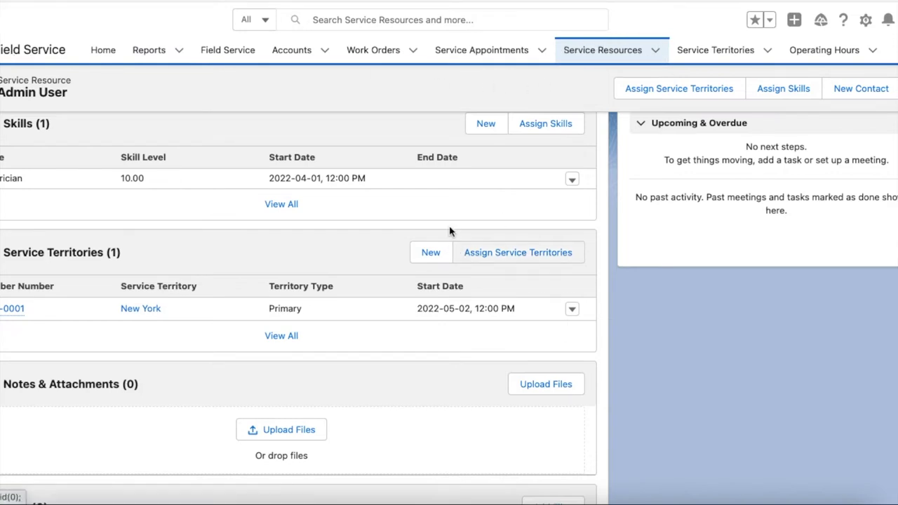
- Review the resource's Skills and Service Territories lists, showing Electrician and New York
scroll(442, 211, "up", 4)
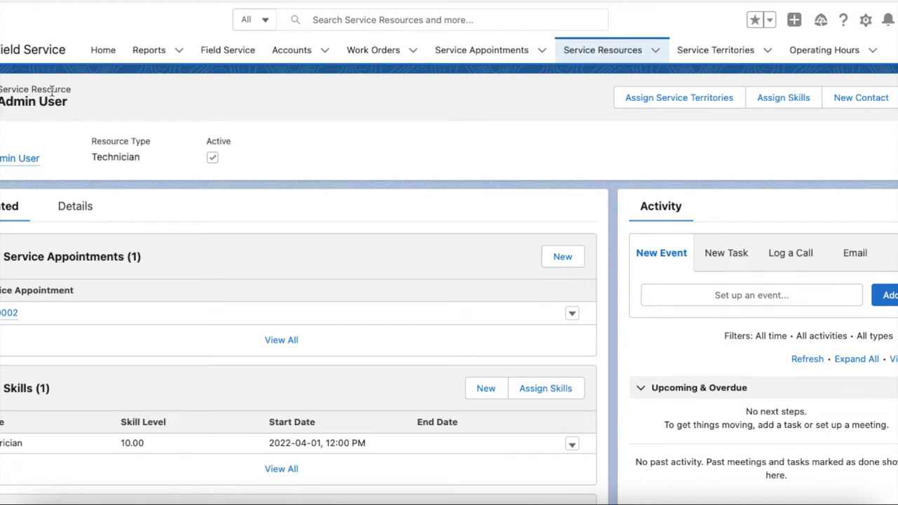
mouse_move(10, 164)
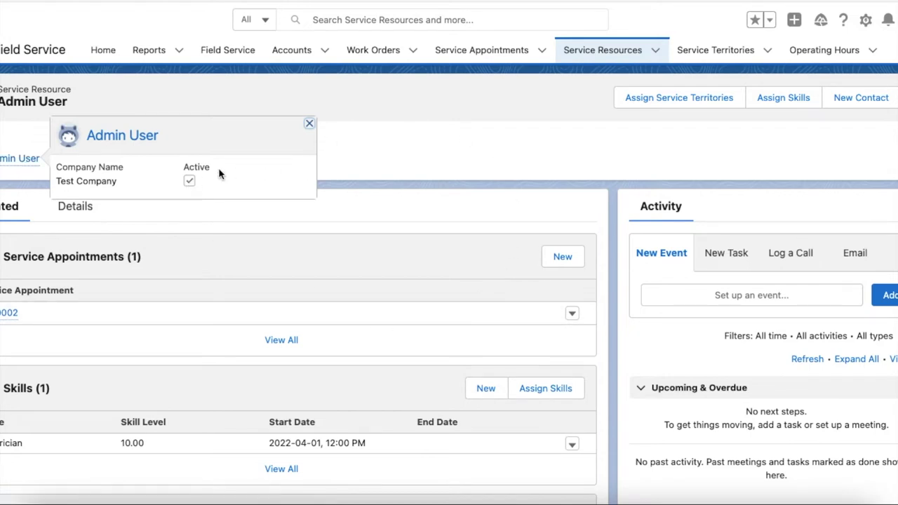
scroll(470, 249, "down", 3)
scroll(472, 251, "down", 1)
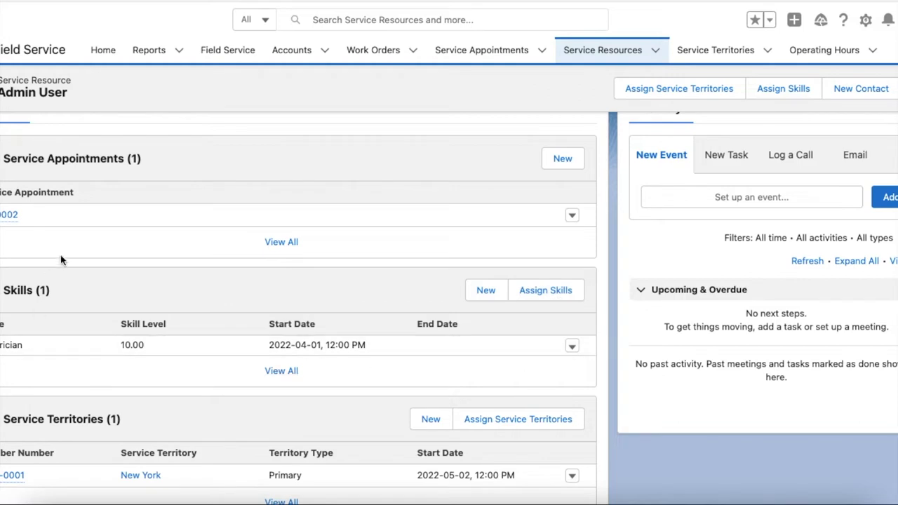
scroll(579, 161, "up", 2)
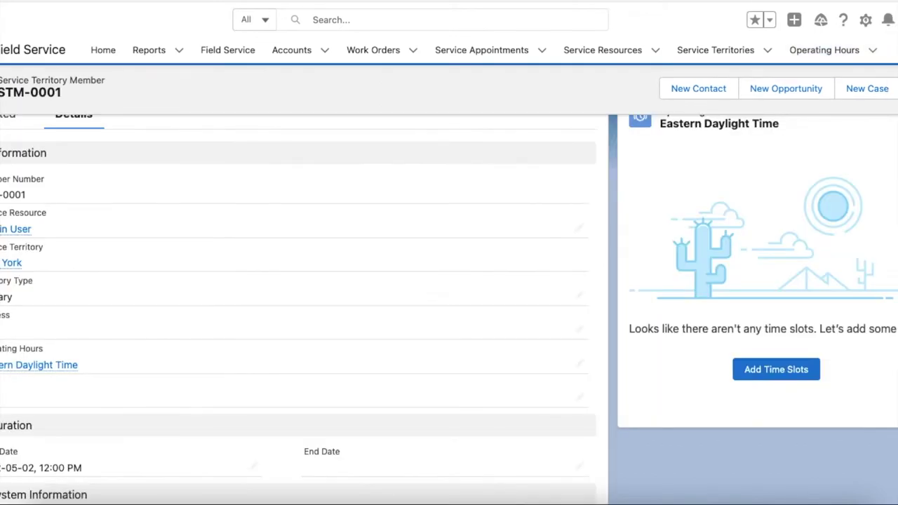
scroll(268, 244, "up", 2)
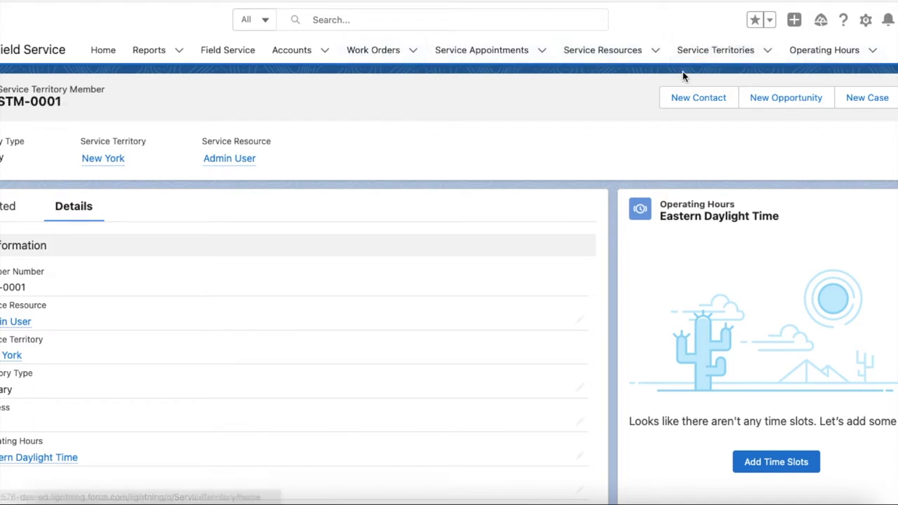
scroll(130, 217, "down", 3)
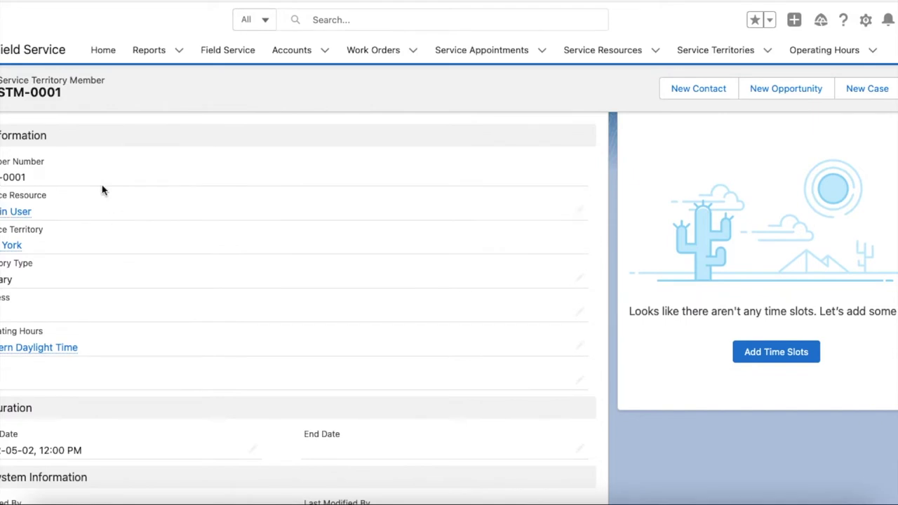
scroll(73, 277, "up", 1)
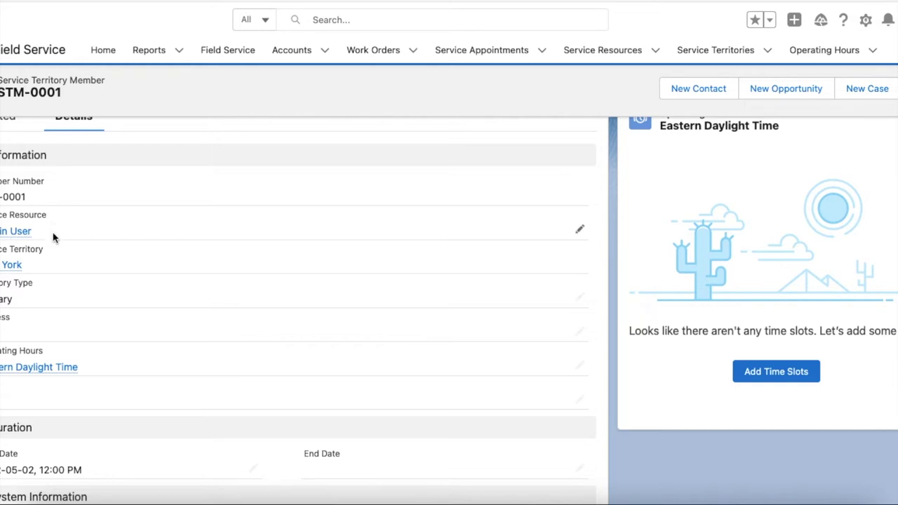
scroll(157, 225, "down", 1)
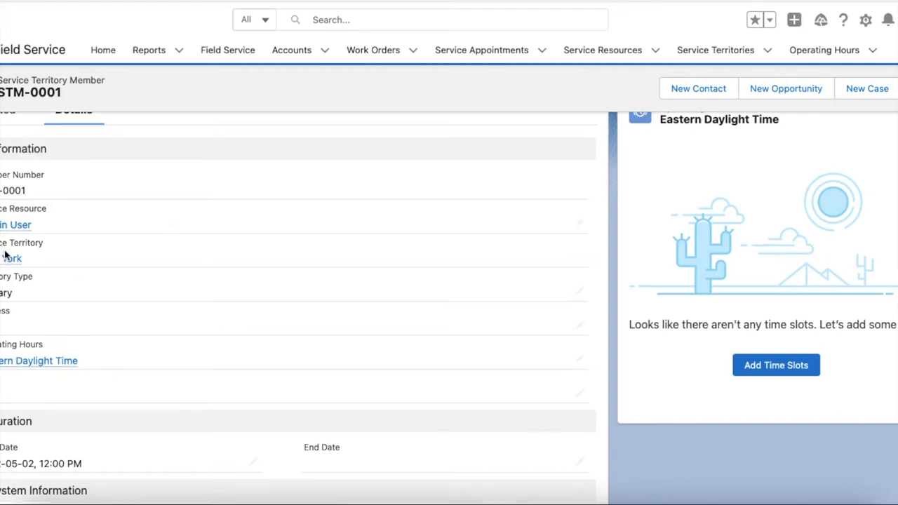
scroll(6, 267, "down", 2)
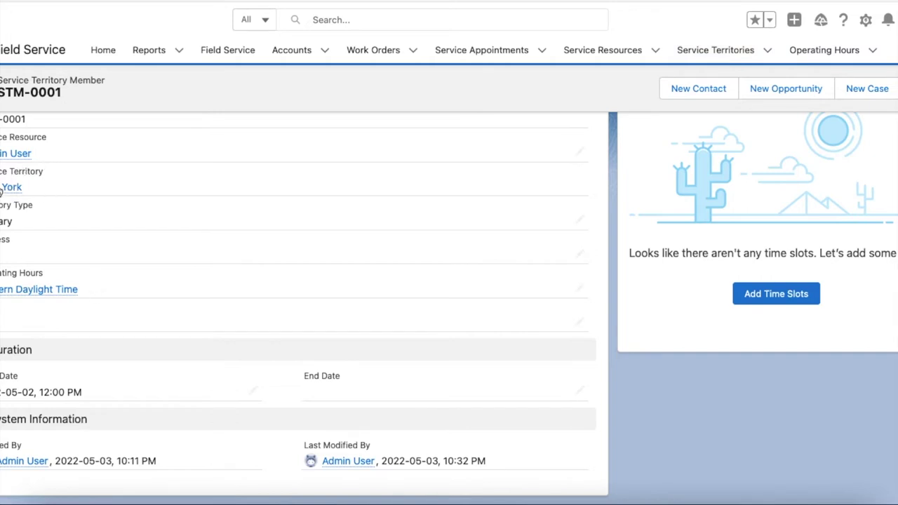
scroll(40, 175, "up", 1)
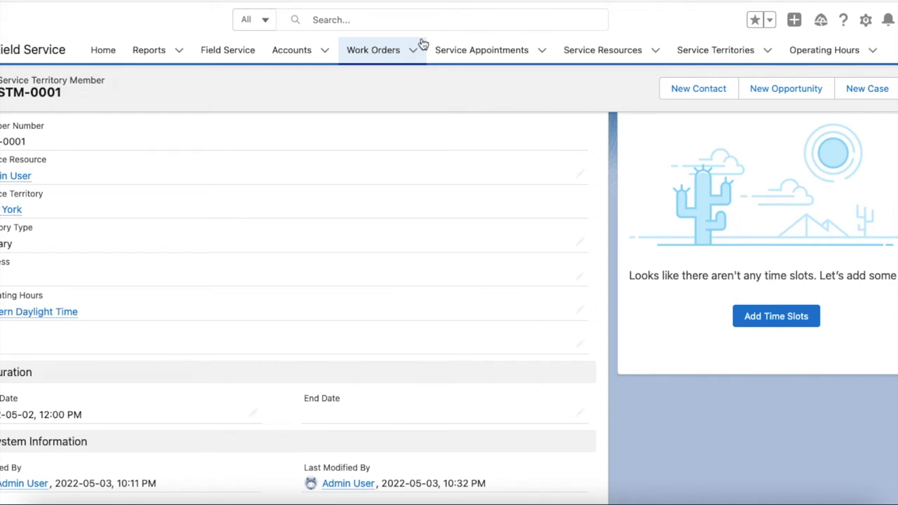
- Open work order 00000001, Test Work Order New York, and review its details and feed
left_click(422, 43)
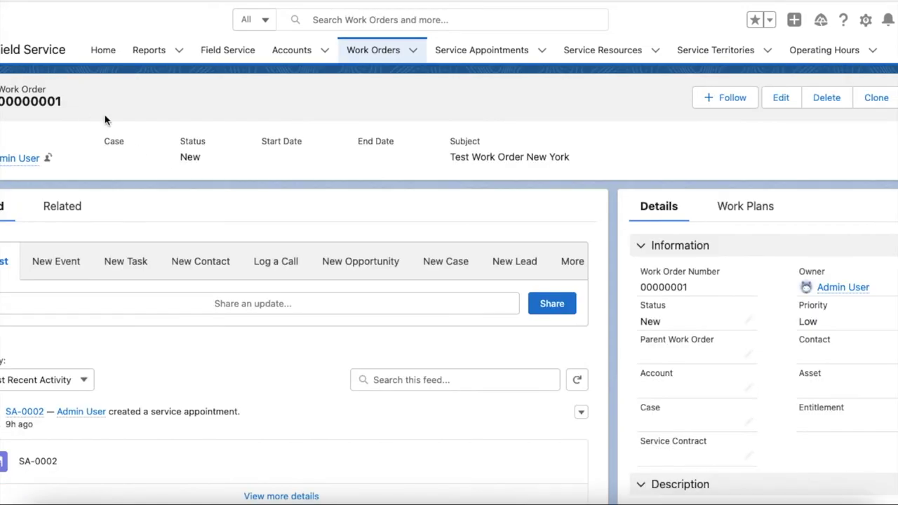
scroll(404, 310, "down", 3)
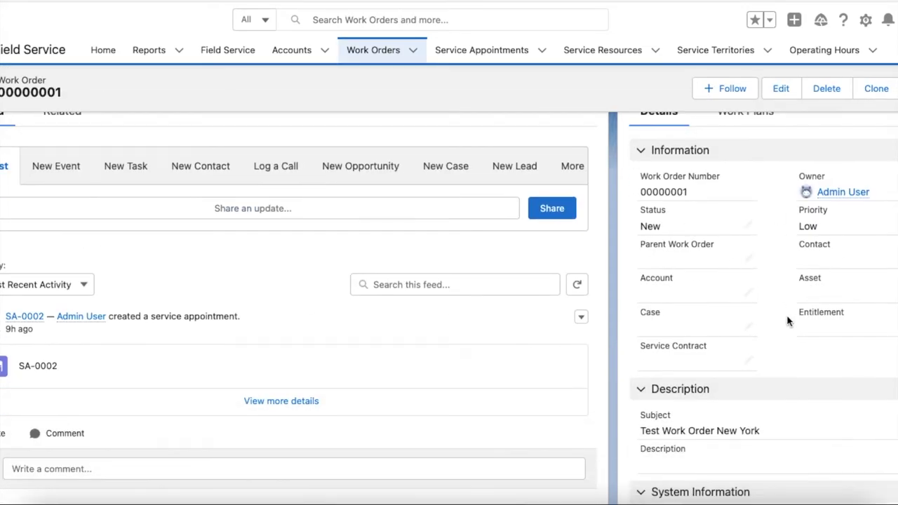
scroll(708, 258, "down", 3)
left_click_drag(771, 349, 646, 349)
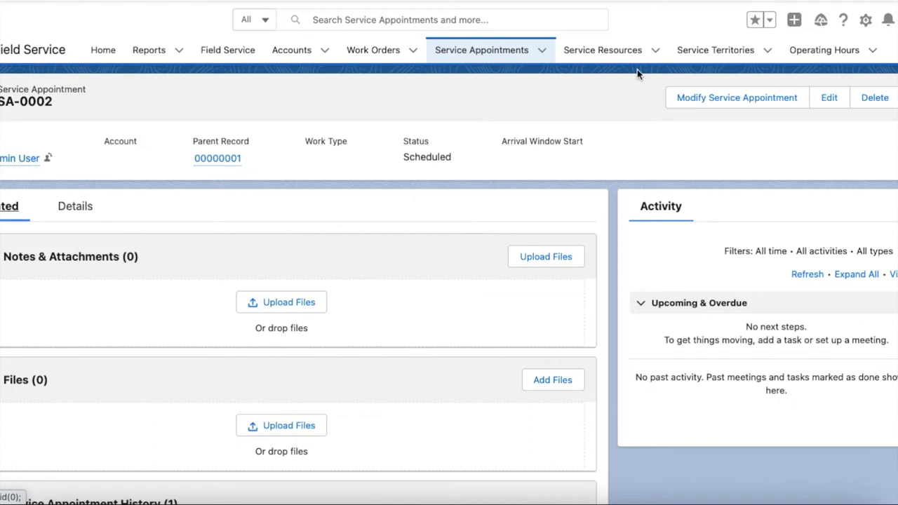
left_click(73, 205)
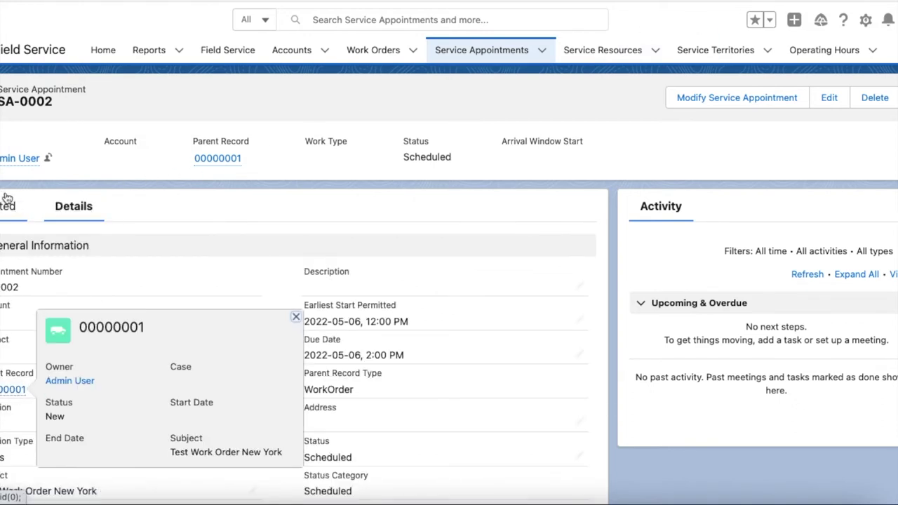
scroll(249, 283, "down", 1)
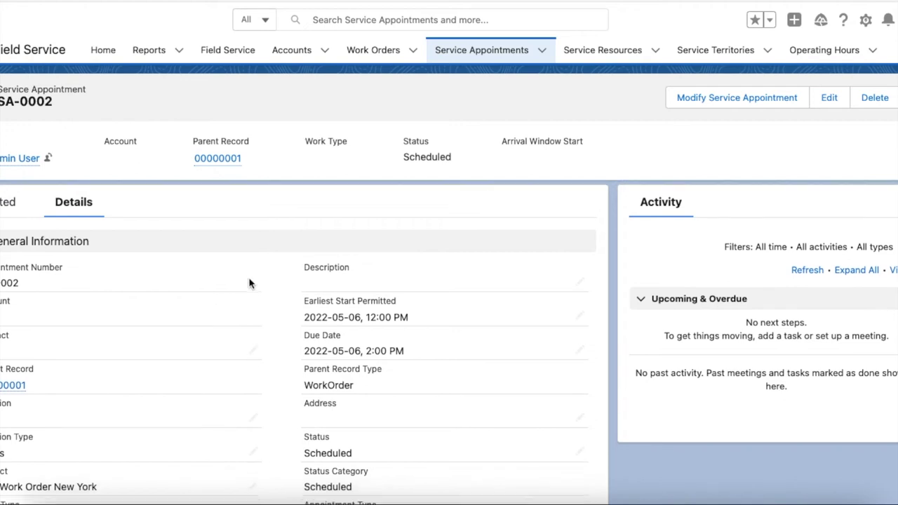
scroll(249, 282, "down", 3)
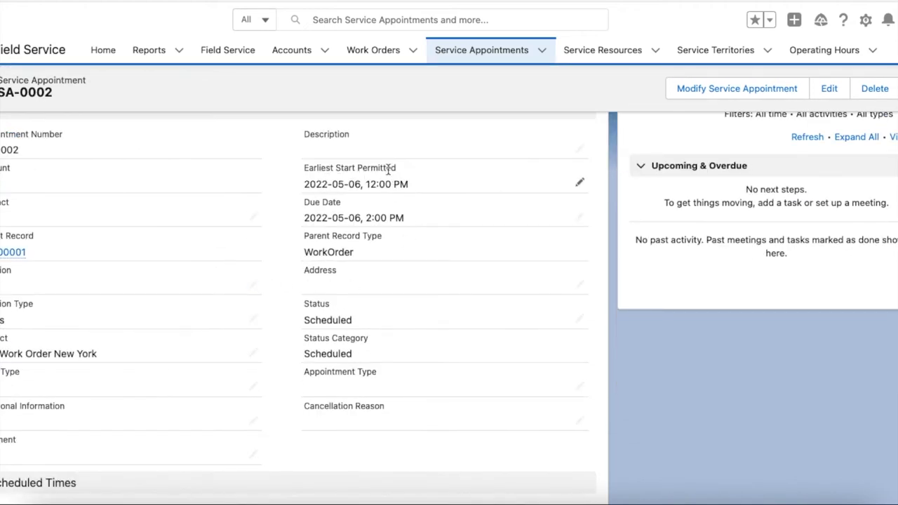
scroll(360, 223, "down", 5)
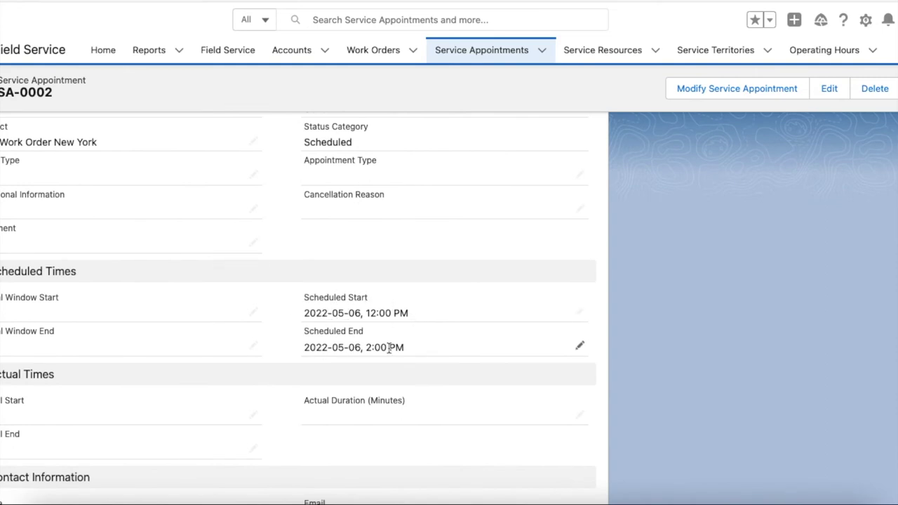
scroll(390, 340, "up", 1)
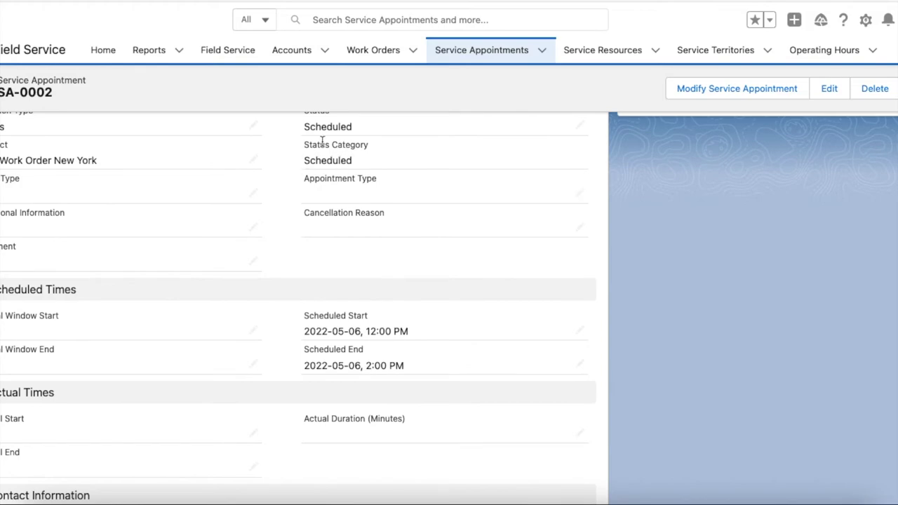
scroll(330, 144, "up", 1)
left_click_drag(354, 151, 304, 134)
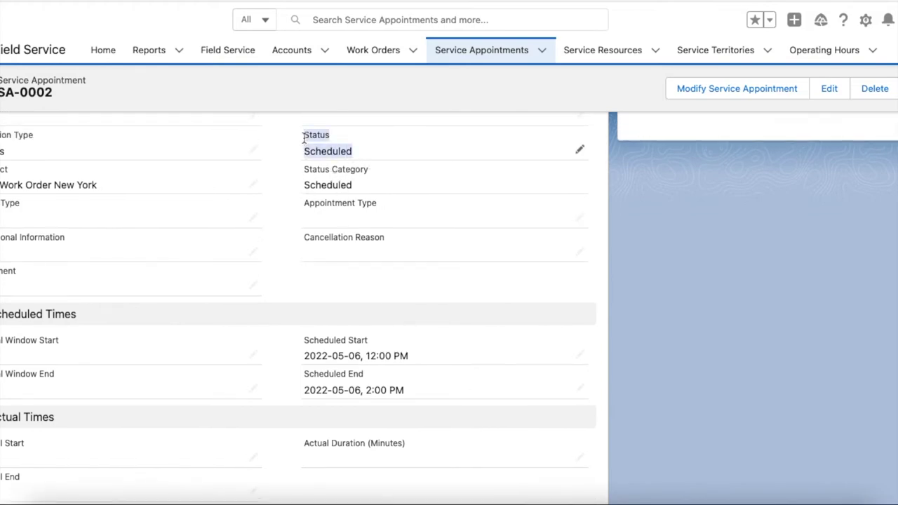
scroll(439, 265, "down", 3)
scroll(438, 268, "up", 5)
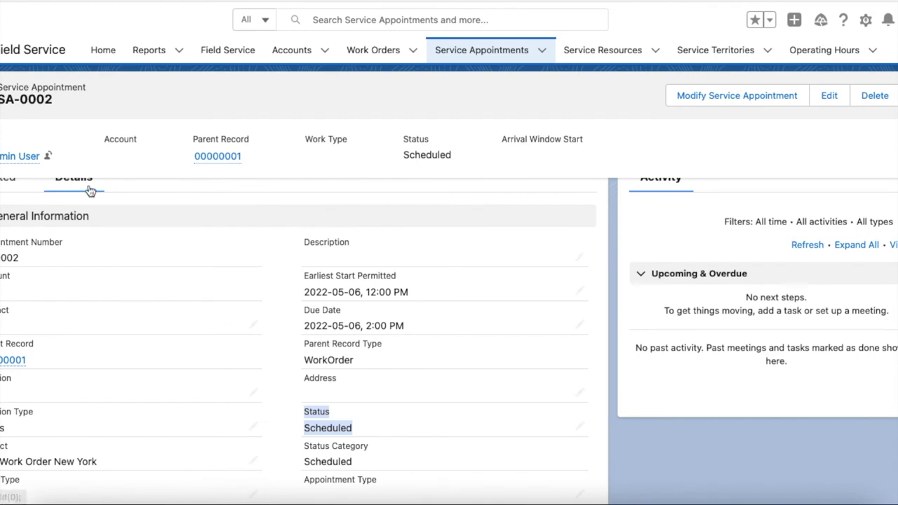
left_click(9, 223)
scroll(62, 220, "down", 3)
scroll(62, 221, "down", 2)
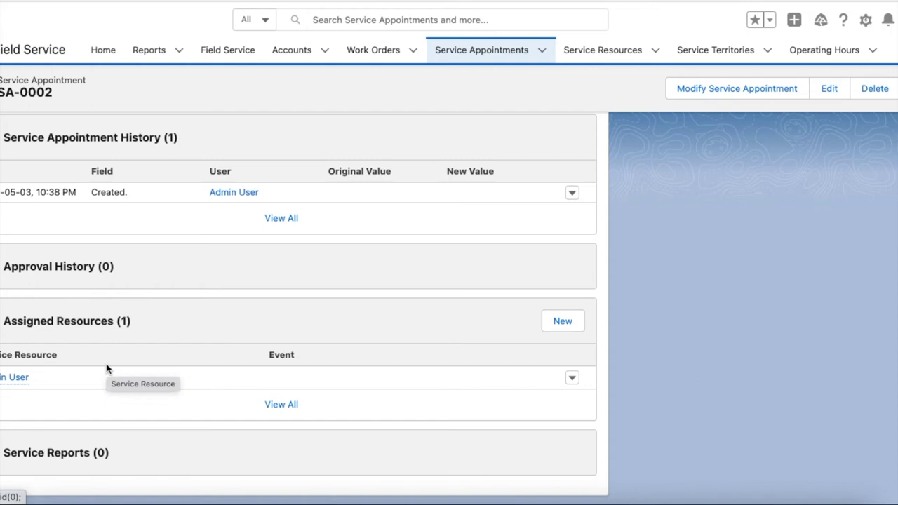
- Select the Assigned Resources heading and return to the top of the page
left_click(33, 317)
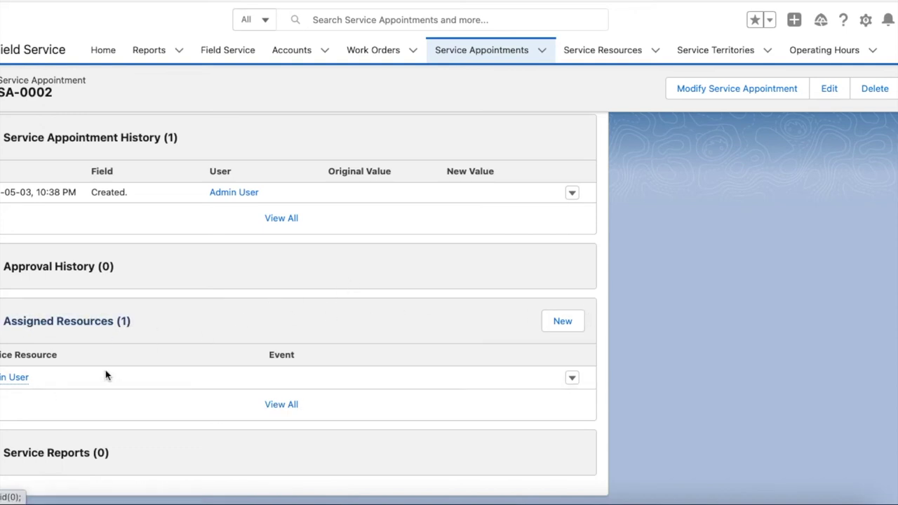
scroll(25, 338, "up", 5)
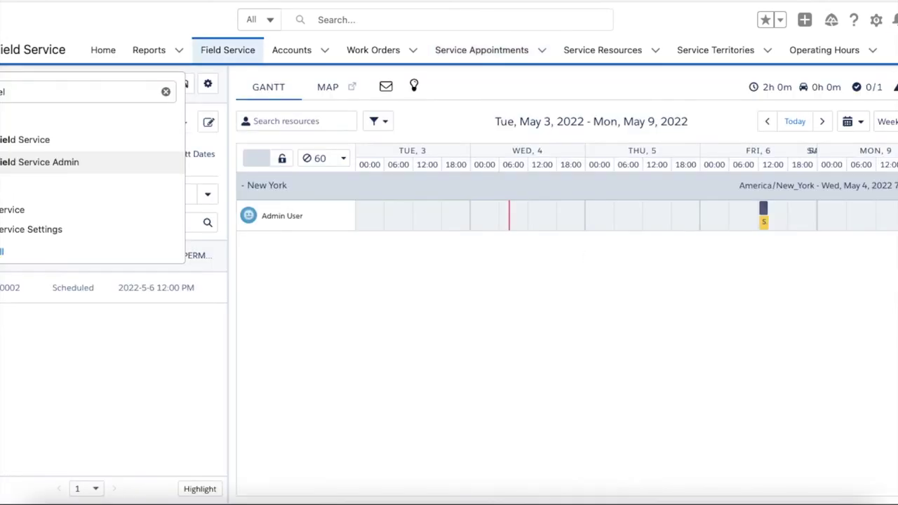
- Dismiss the App Launcher search suggestions and return to the top of the page
left_click(172, 93)
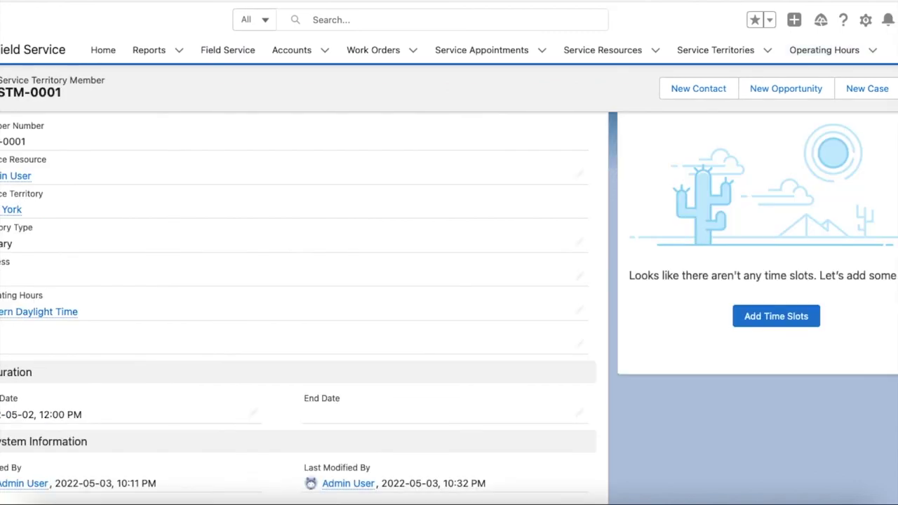
scroll(331, 130, "up", 3)
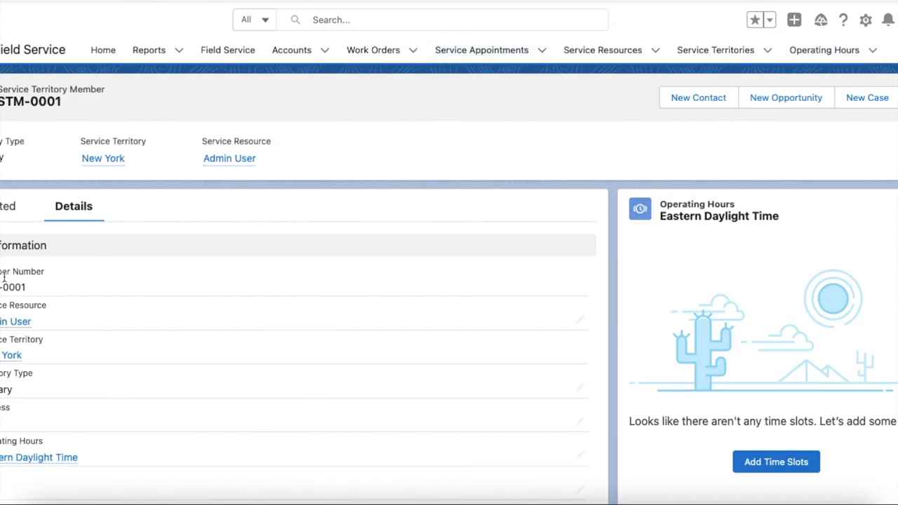
- Open the New York territory, select its operating hours, and inspect the Fri 6 May Gantt block
left_click(11, 356)
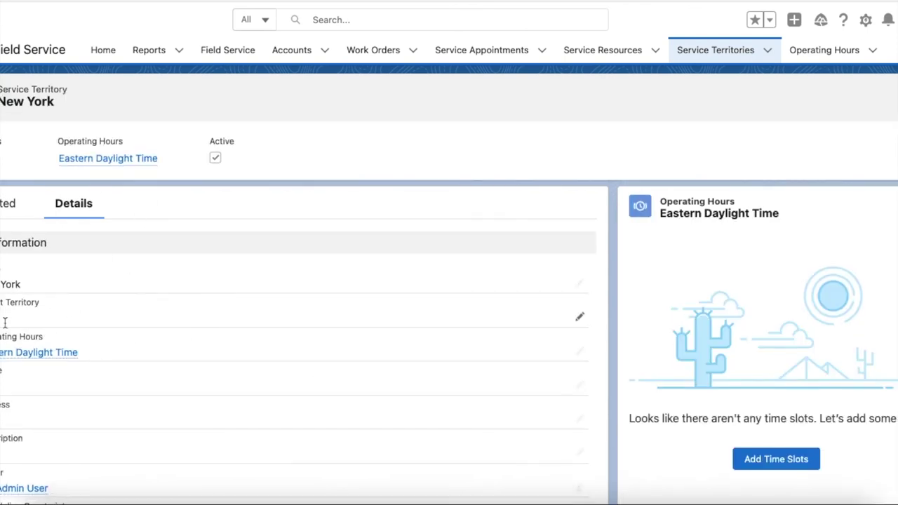
triple_click(2, 352)
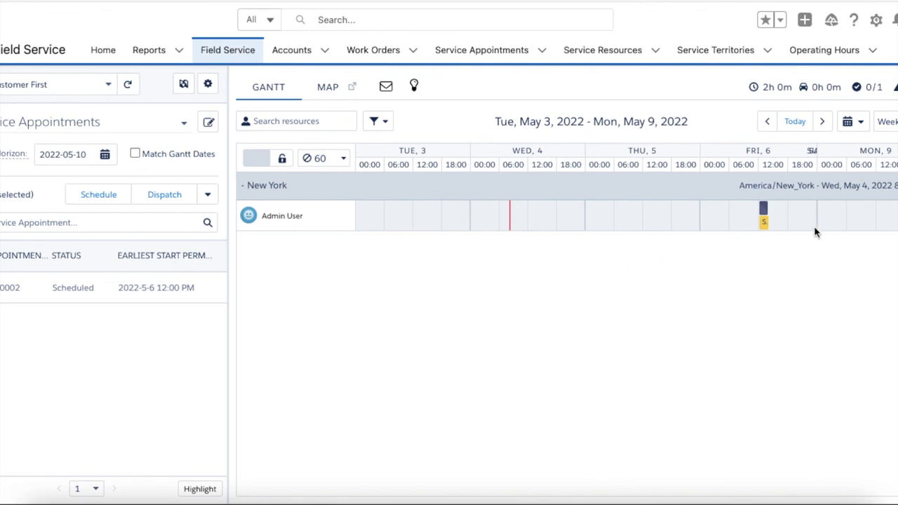
mouse_move(767, 216)
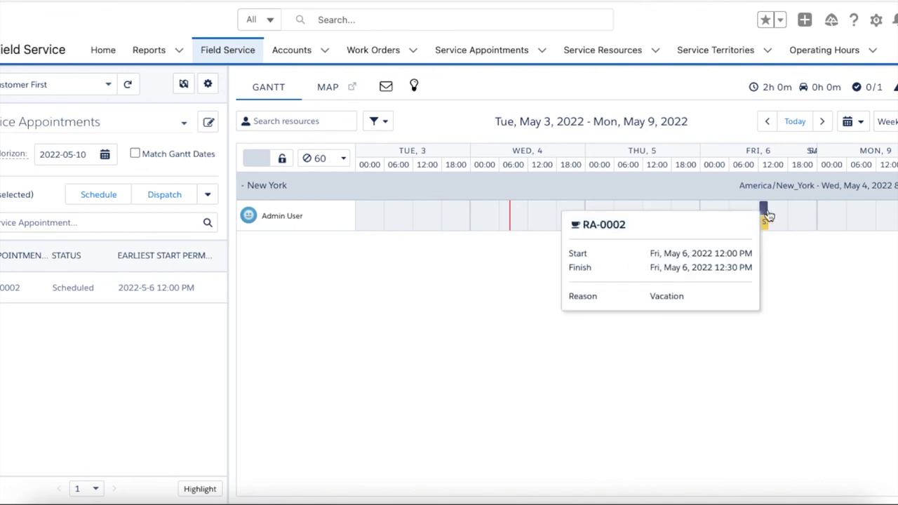